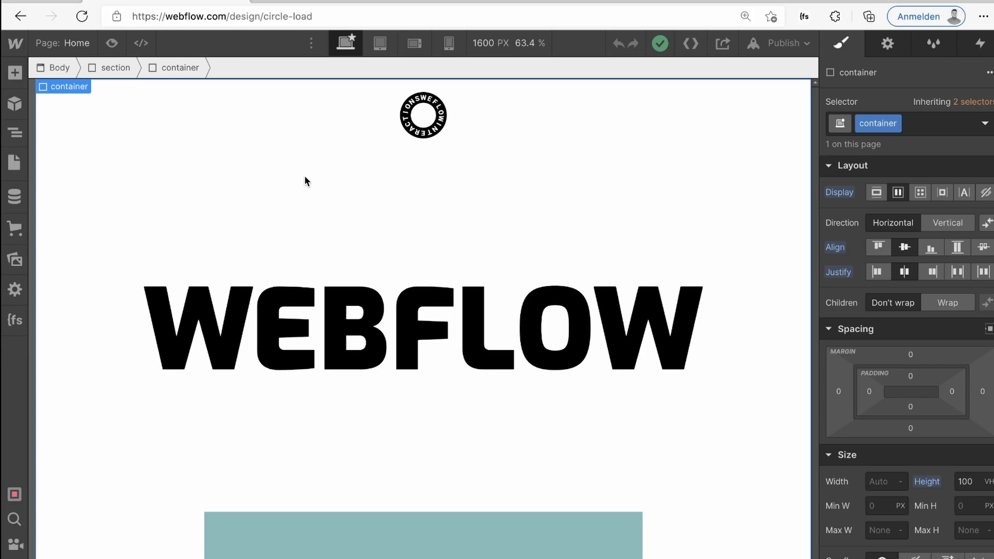
Examine the section's structure in the element tree, including the circle-2 image inside circle-holder.
key(z)
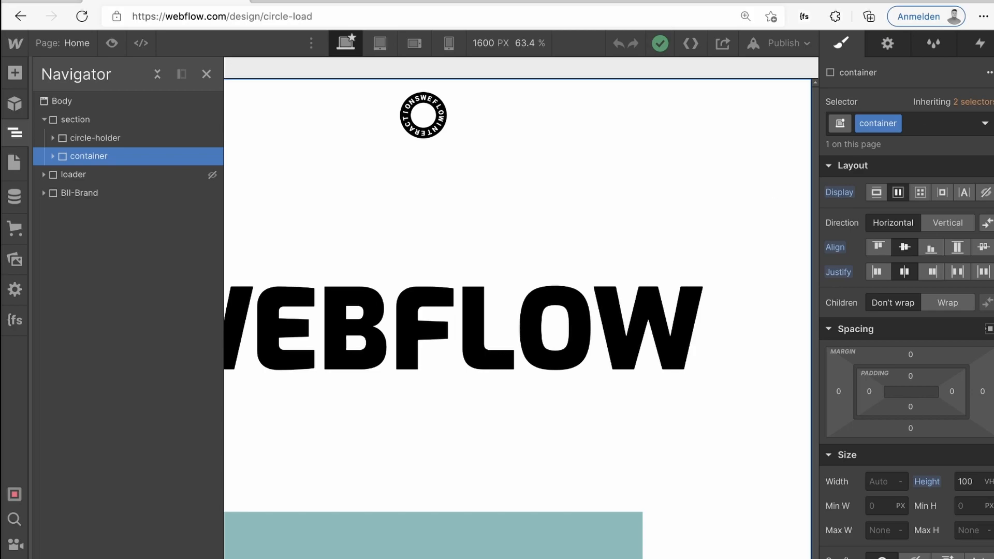
click(980, 43)
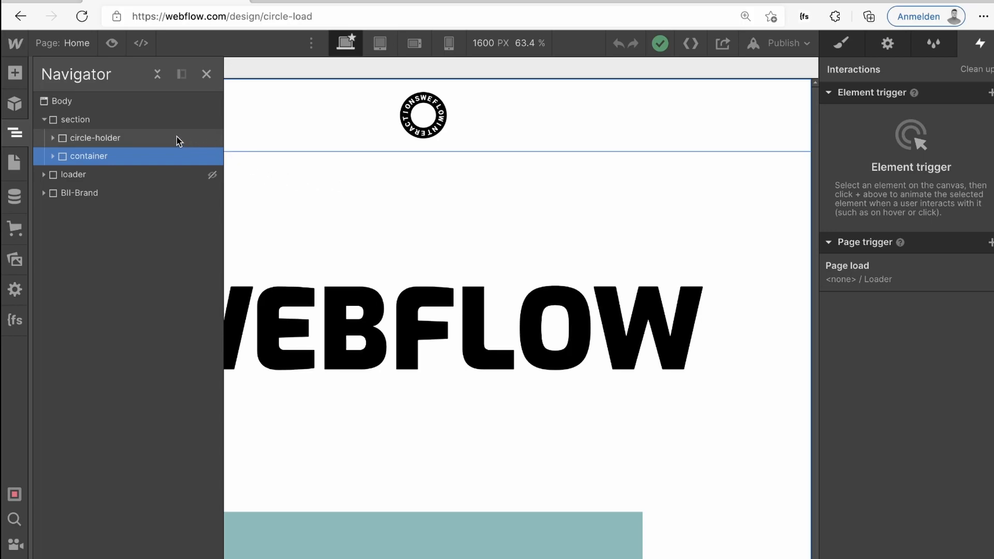
click(87, 123)
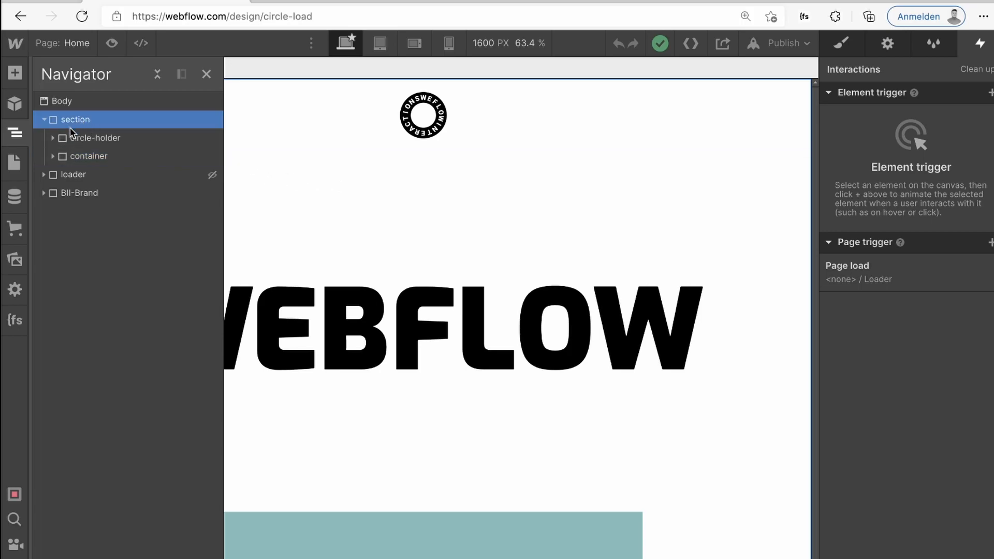
click(88, 141)
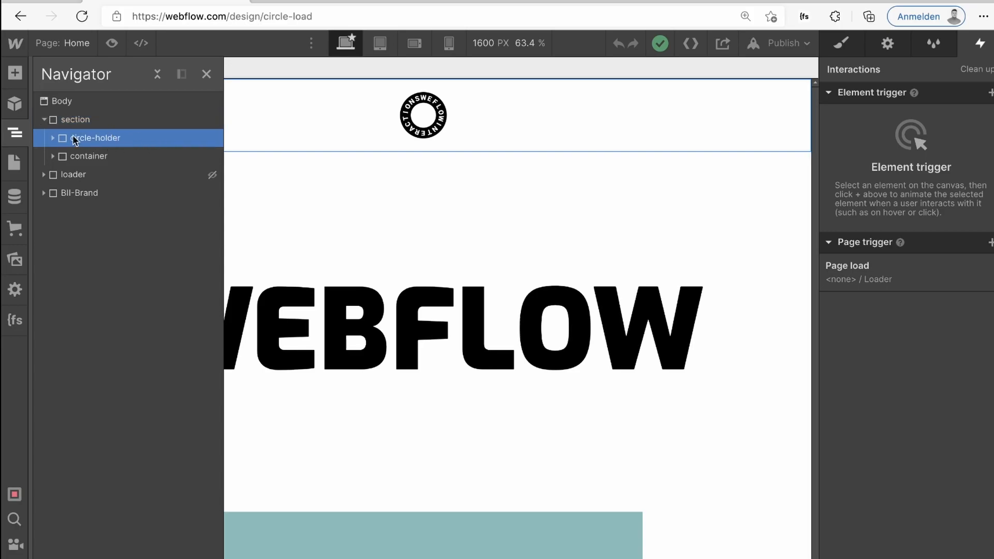
click(53, 139)
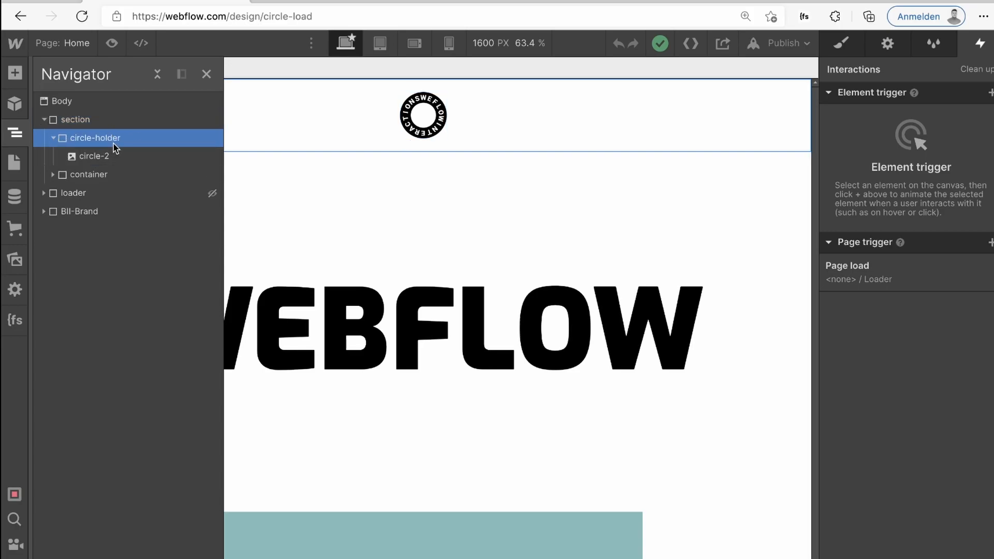
click(428, 132)
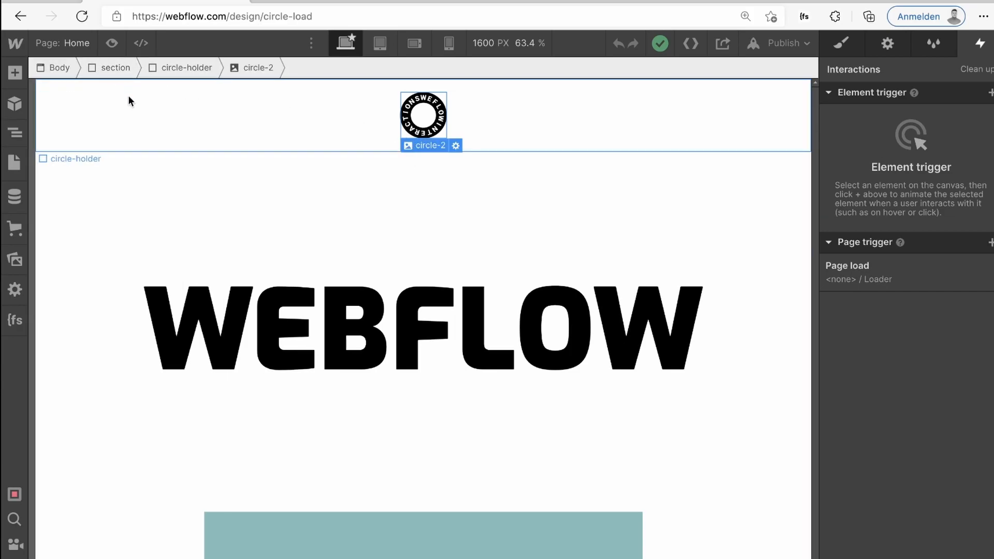
key(z)
click(52, 138)
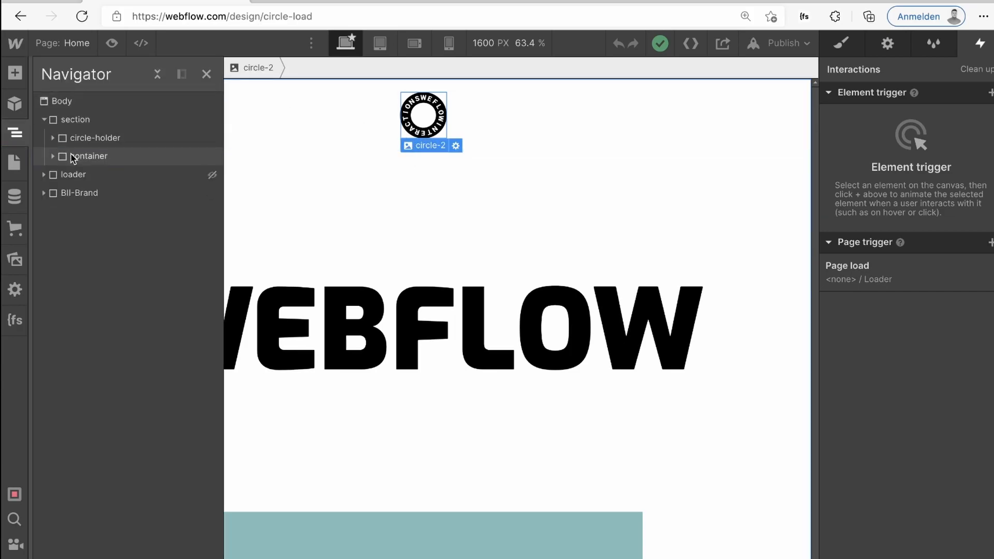
Expand the container and examine the Heading's individual letter spans and their style classes.
click(76, 157)
click(53, 157)
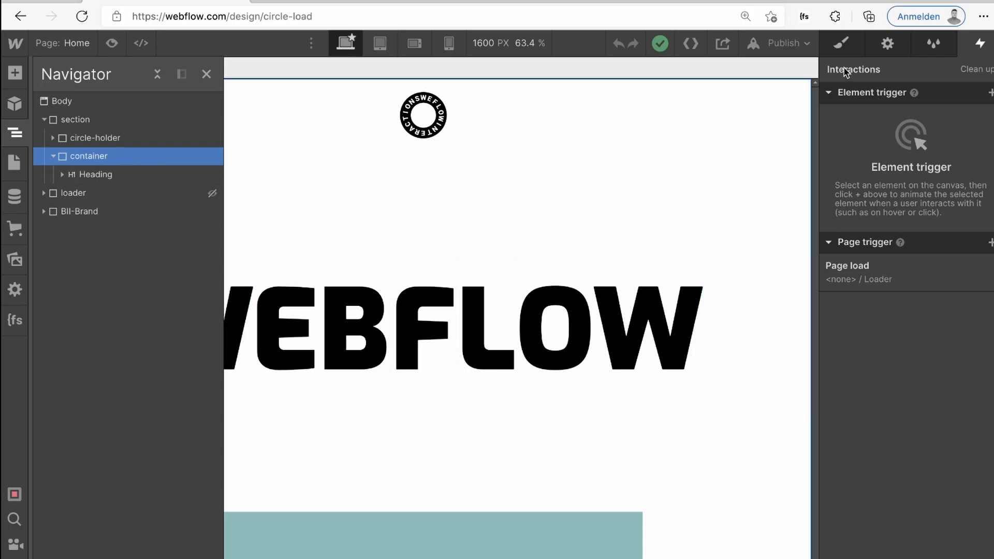
click(841, 45)
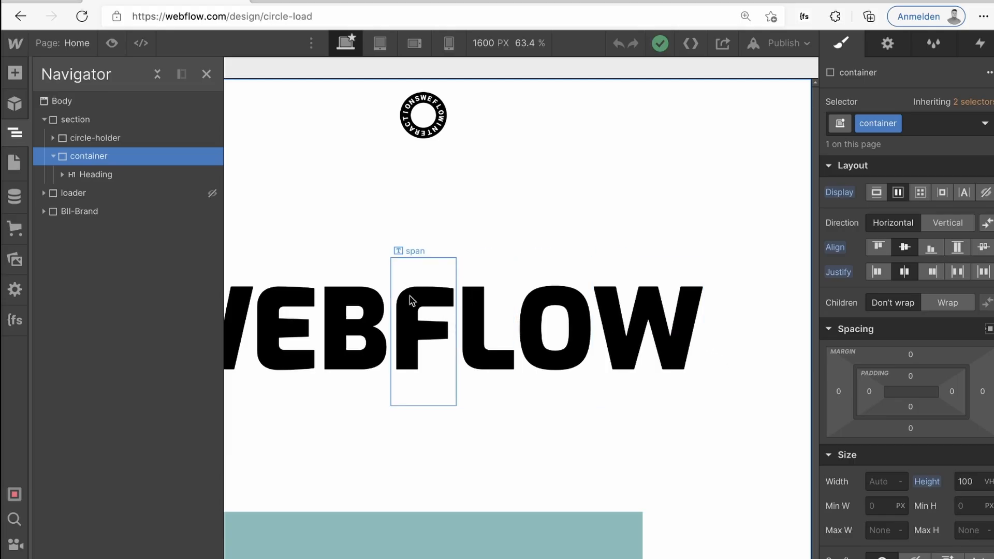
click(419, 291)
click(419, 290)
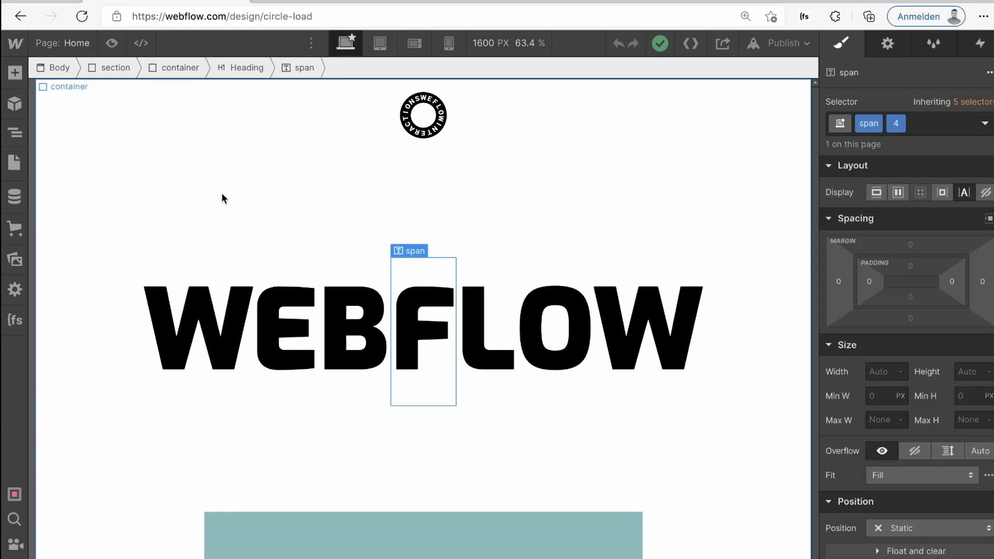
key(z)
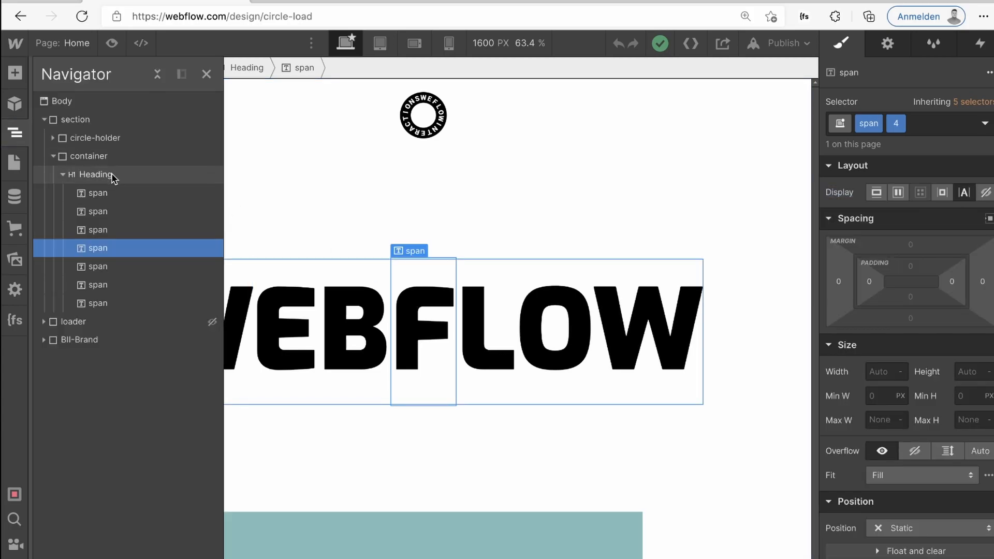
click(111, 174)
click(119, 191)
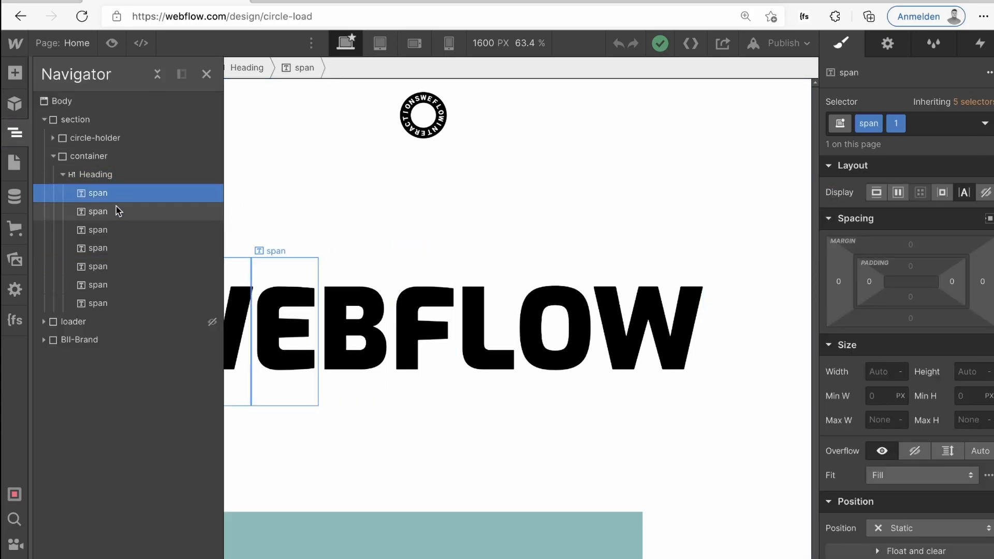
click(119, 212)
key(z)
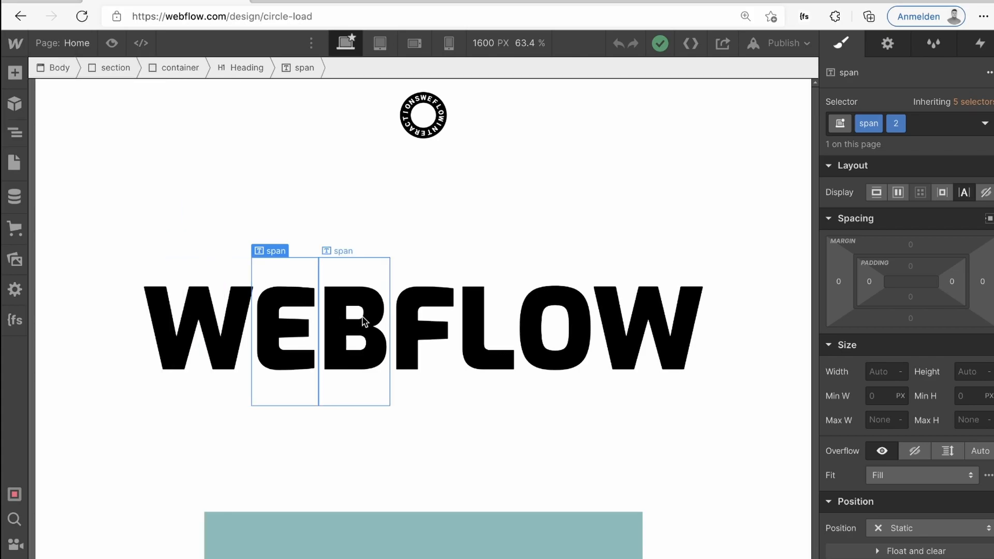
Check the numbered combo class on each letter span of the WEBFLOW heading directly on the canvas.
click(422, 322)
click(502, 324)
click(540, 325)
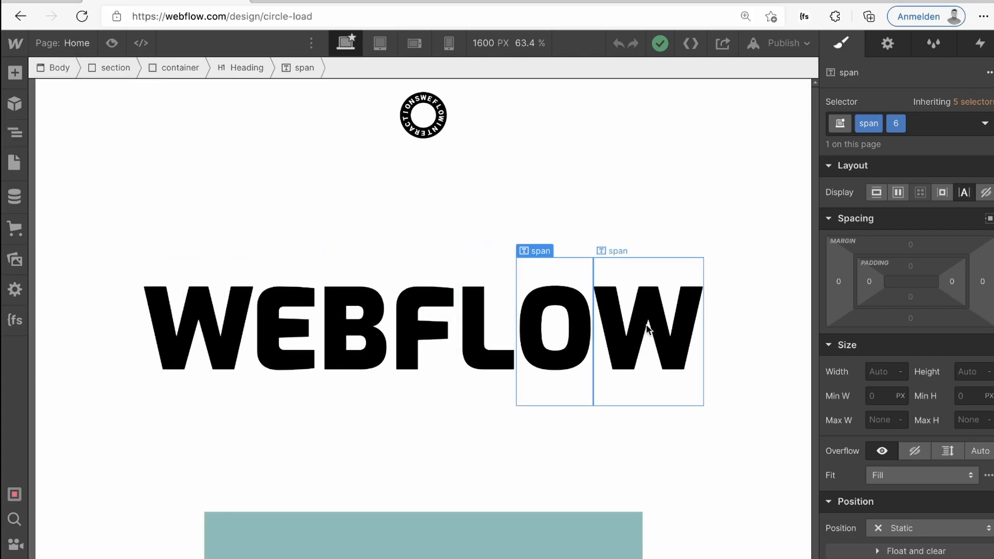
drag(616, 327, 573, 324)
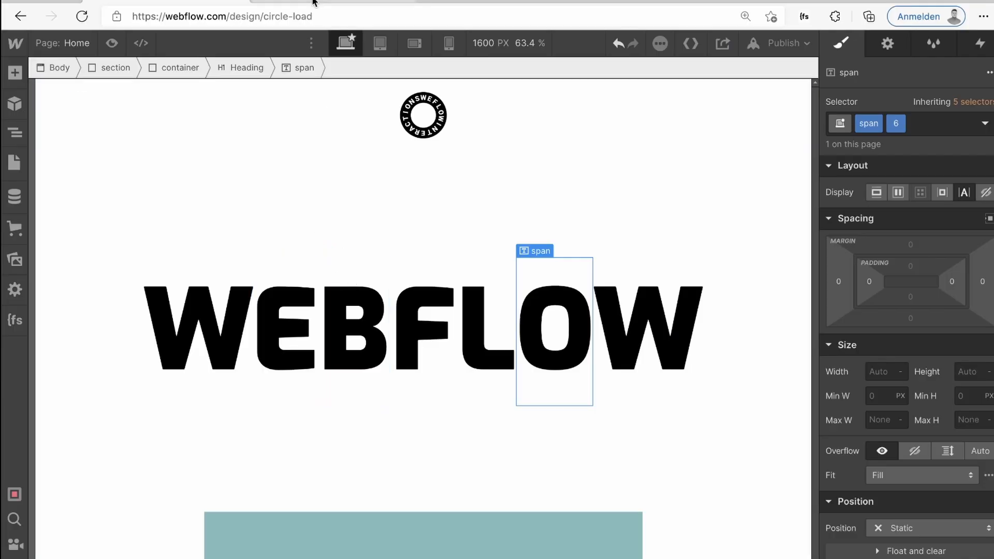
click(311, 5)
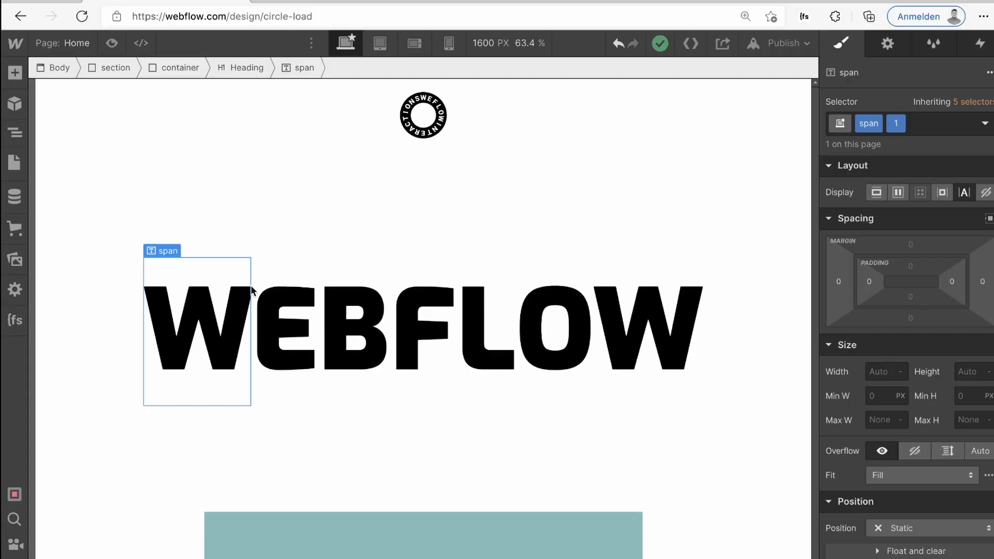
click(285, 293)
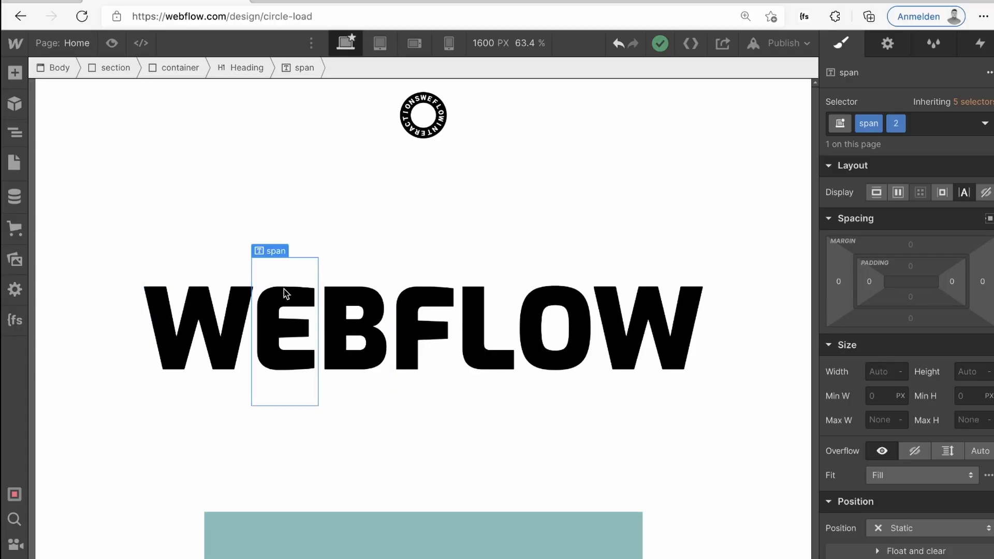
click(235, 296)
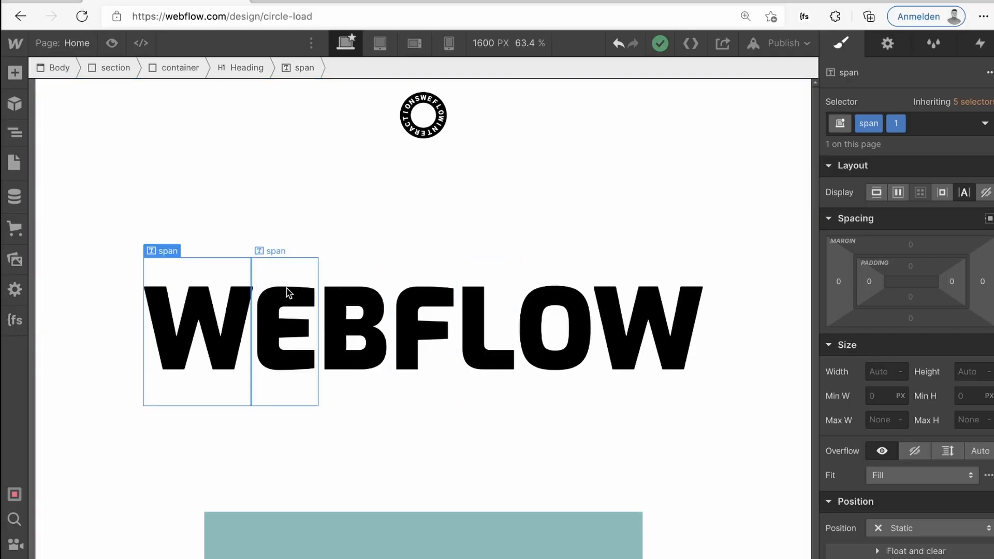
click(292, 305)
click(236, 299)
click(294, 299)
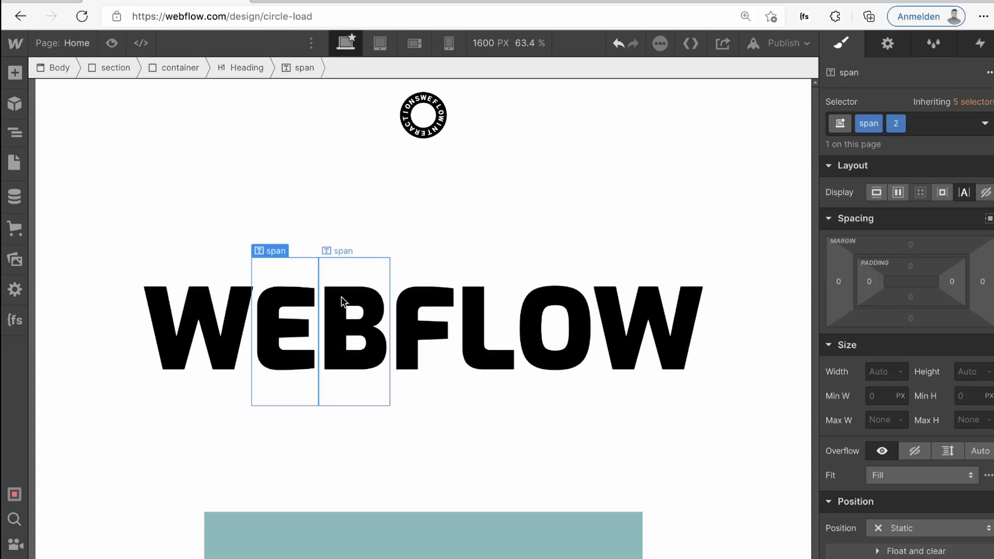
click(342, 303)
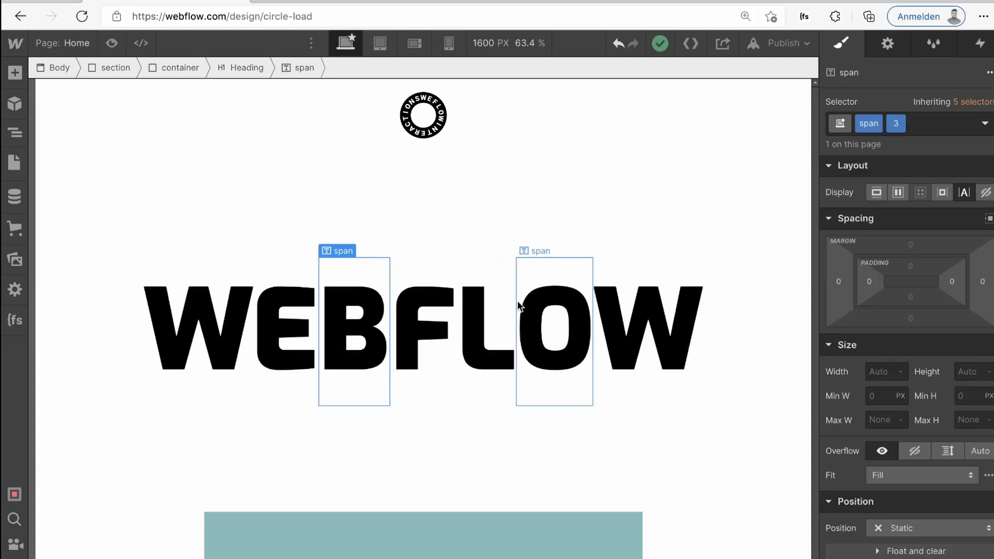
click(413, 326)
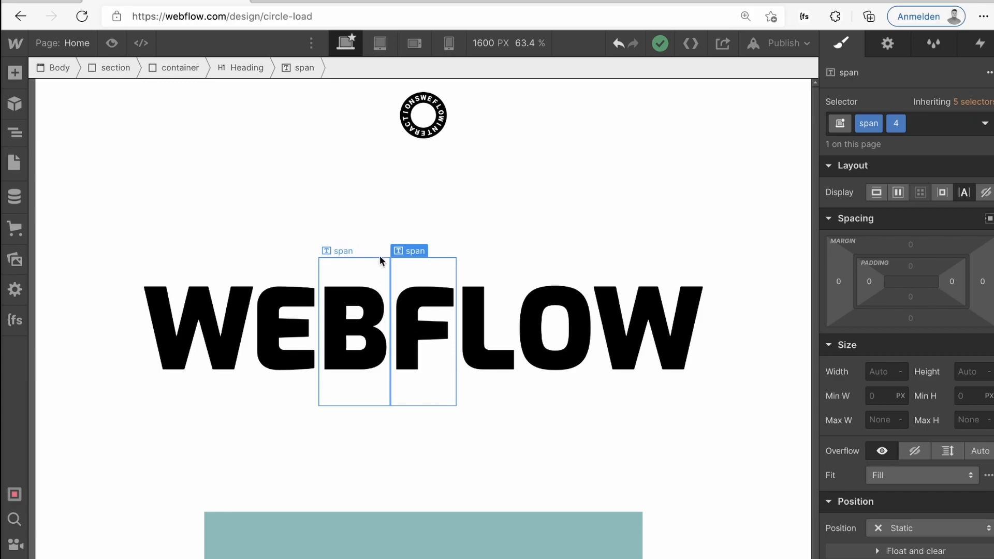
Preview the loader overlay by setting the loader's display to flex, and hide it again with display none.
click(384, 207)
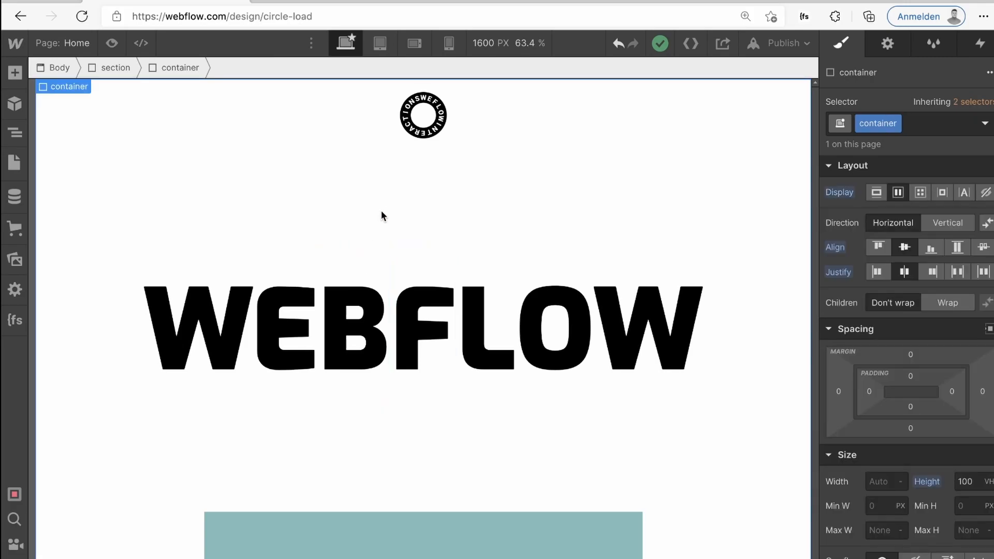
key(z)
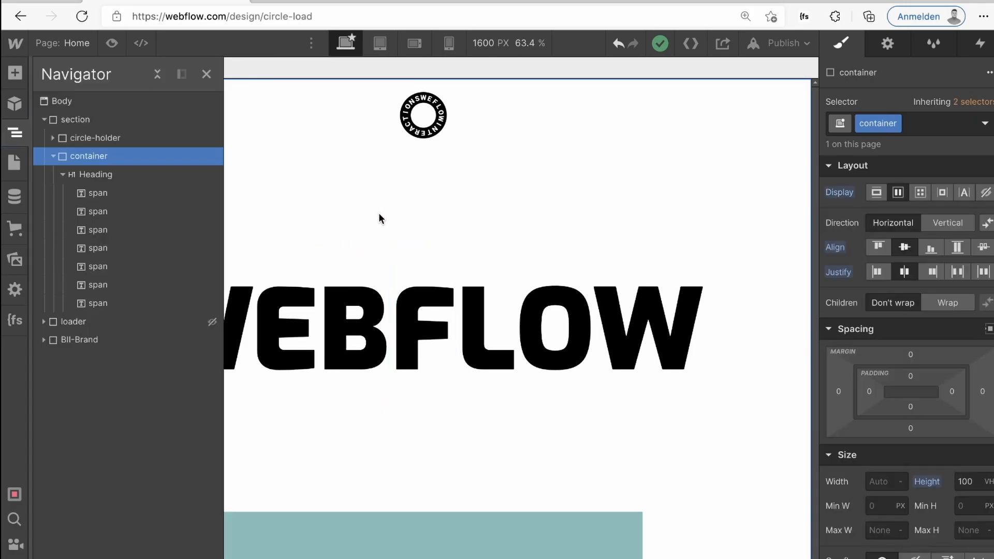
click(64, 175)
click(52, 156)
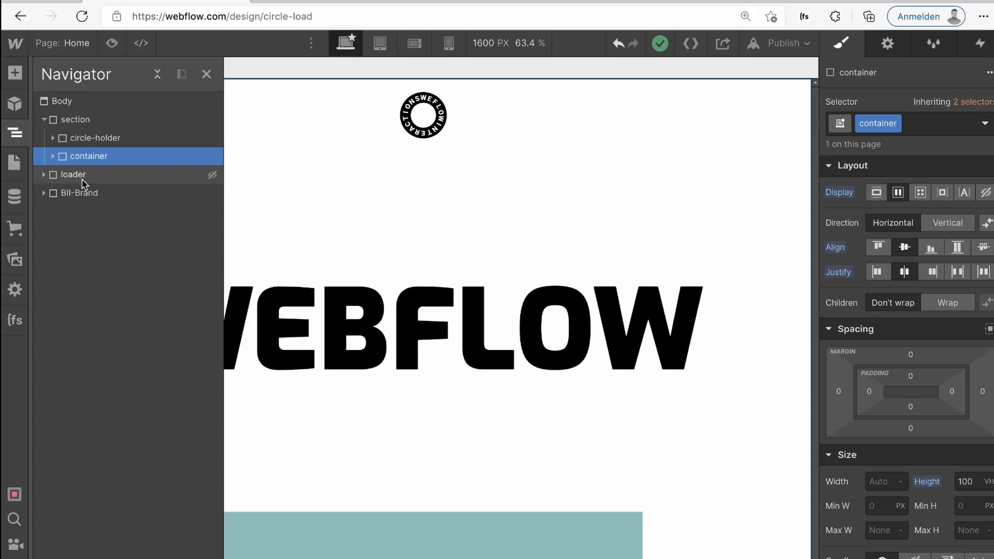
click(83, 179)
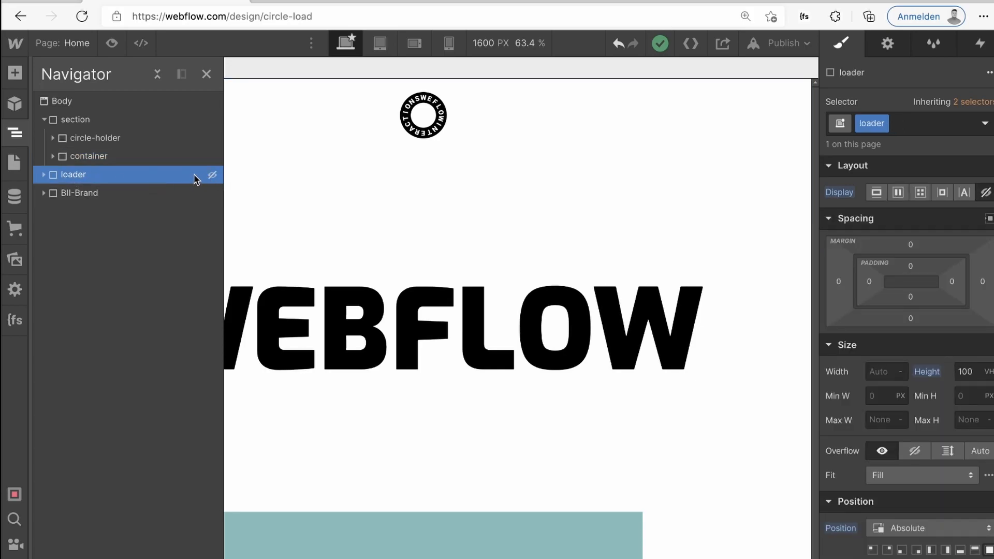
click(45, 175)
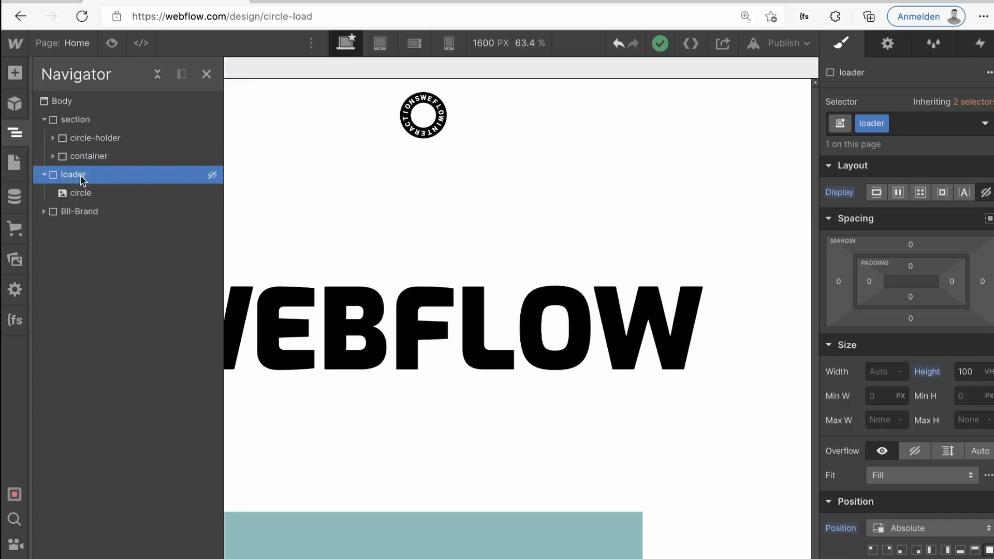
click(897, 193)
click(650, 179)
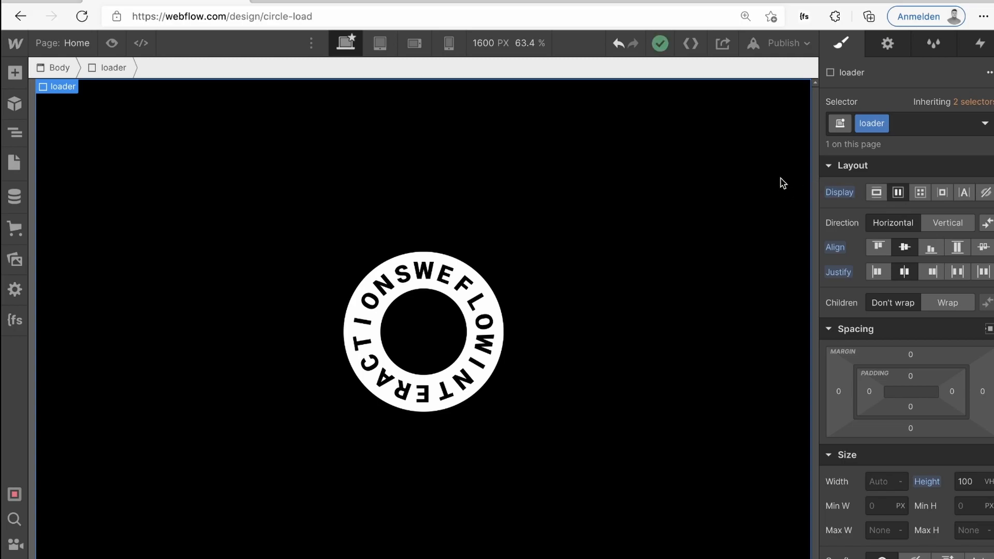
click(985, 192)
key(z)
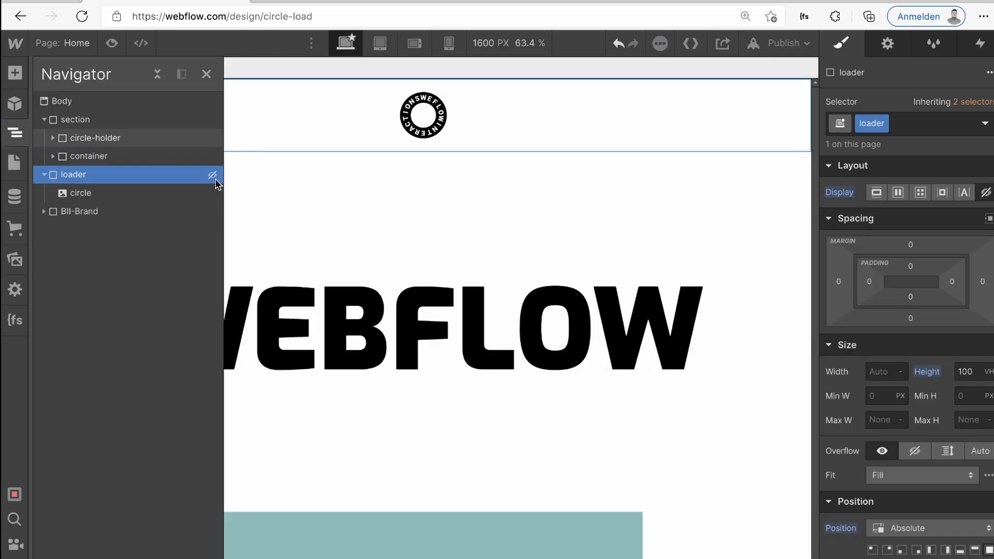
Look at the BII-Brand block at the end of the page structure and select the container on the canvas.
click(46, 176)
click(73, 194)
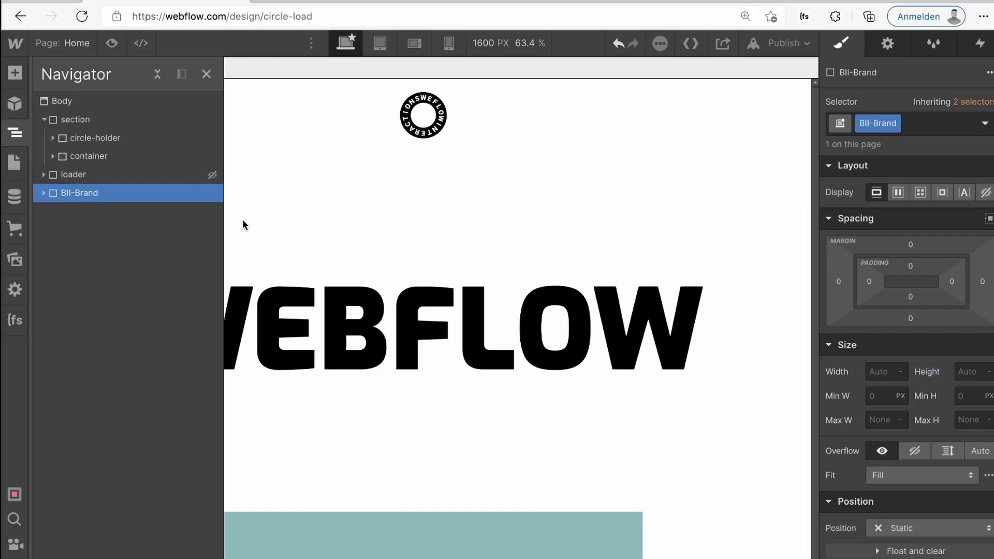
scroll(327, 316, down, 6)
scroll(362, 358, up, 6)
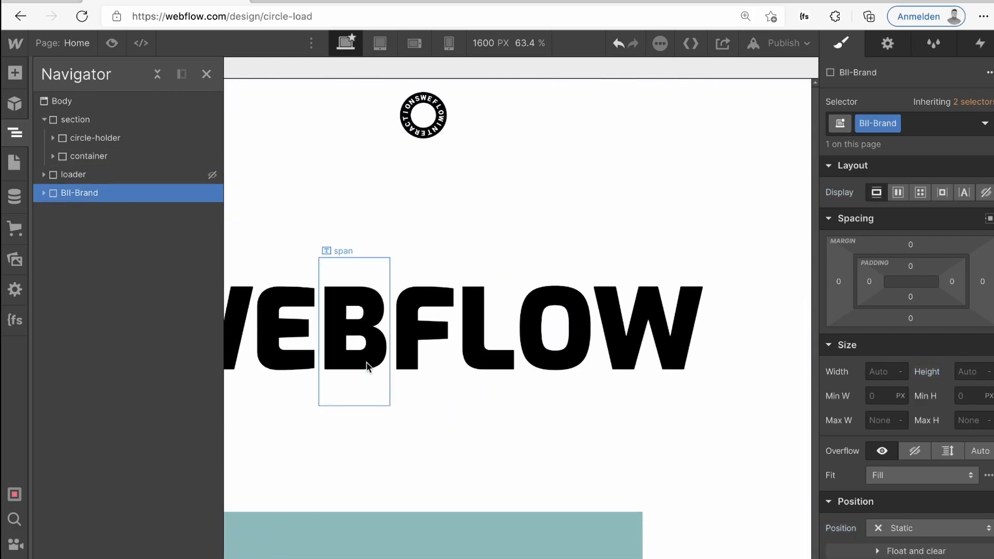
click(44, 119)
click(636, 221)
click(579, 208)
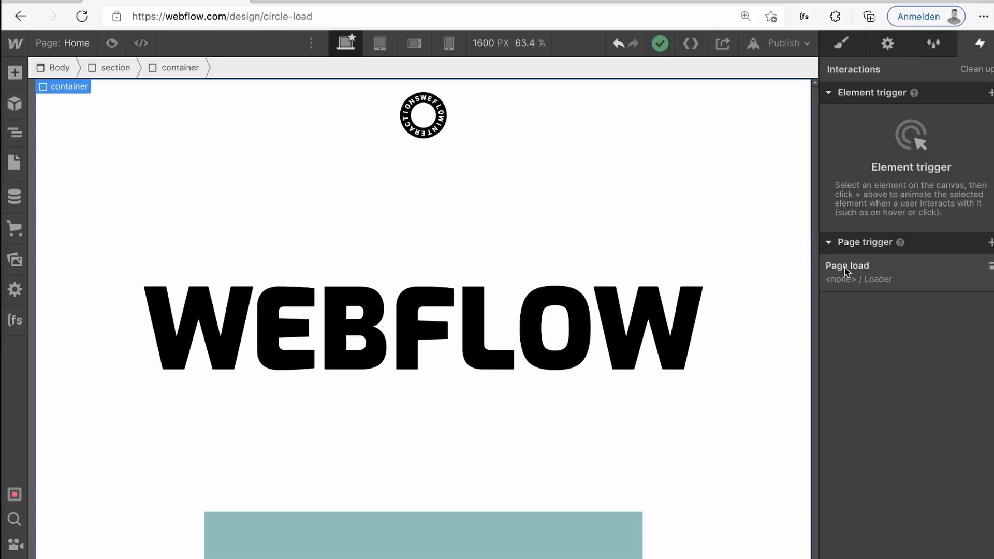
Open the Loader animation of the page load trigger and inspect the circle's initial and timed Rotate actions.
click(847, 326)
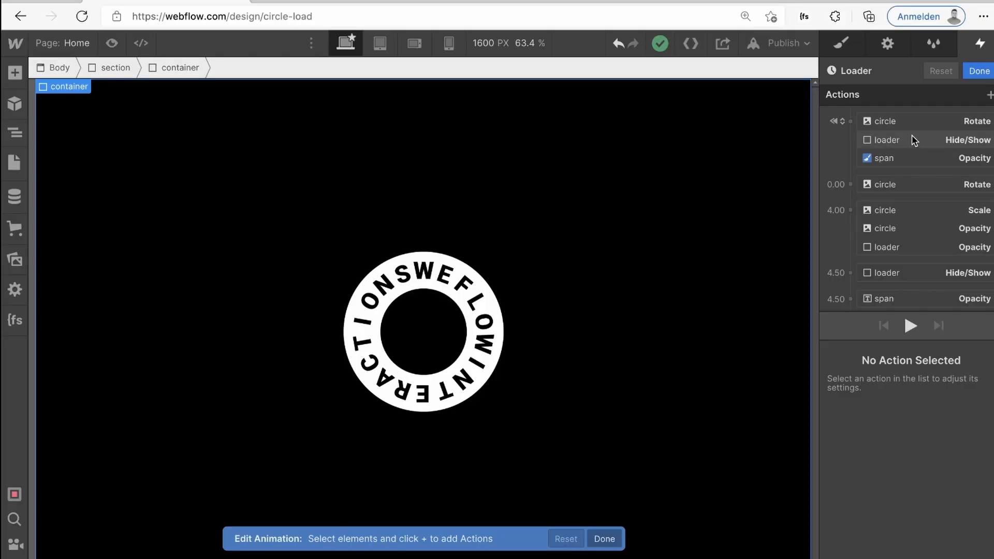
click(887, 120)
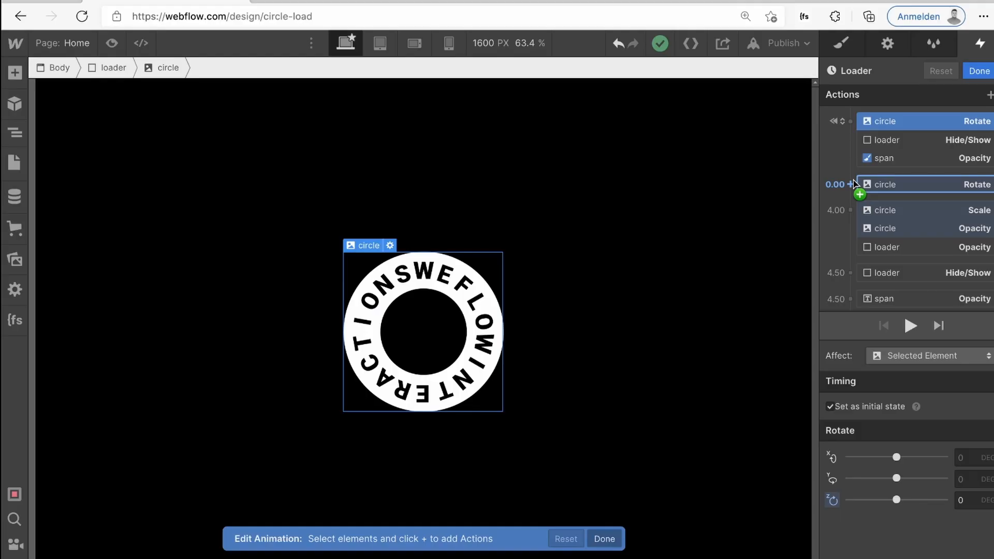
drag(853, 183, 916, 190)
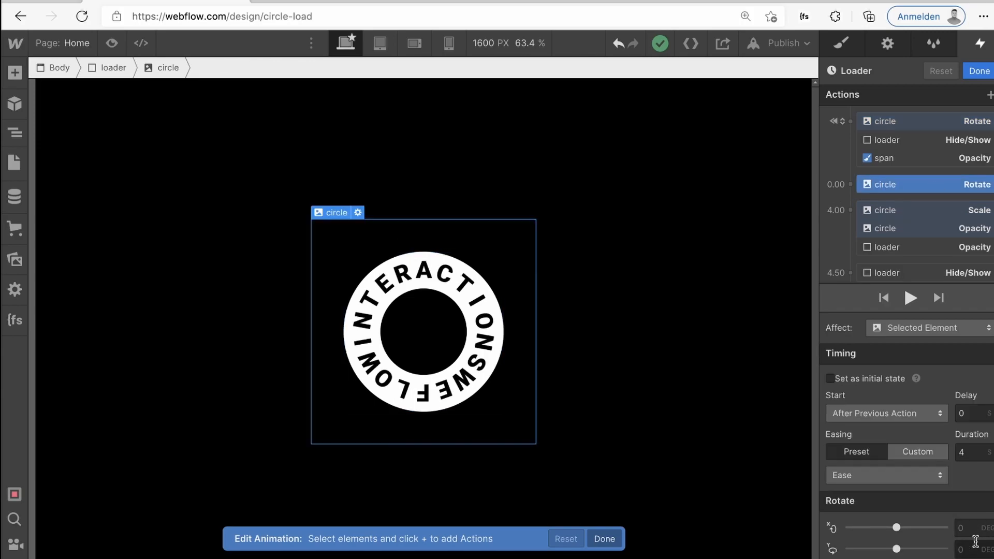